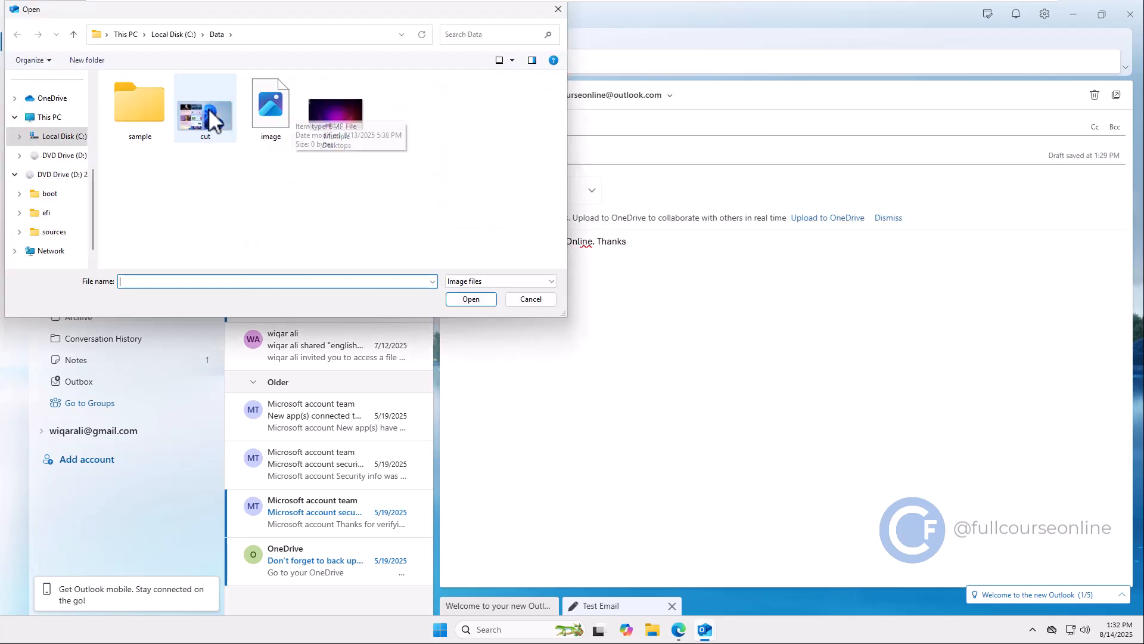
Step: Insert the cut screenshot into the Test Email body and shrink it to sit beside the text
left_click(462, 299)
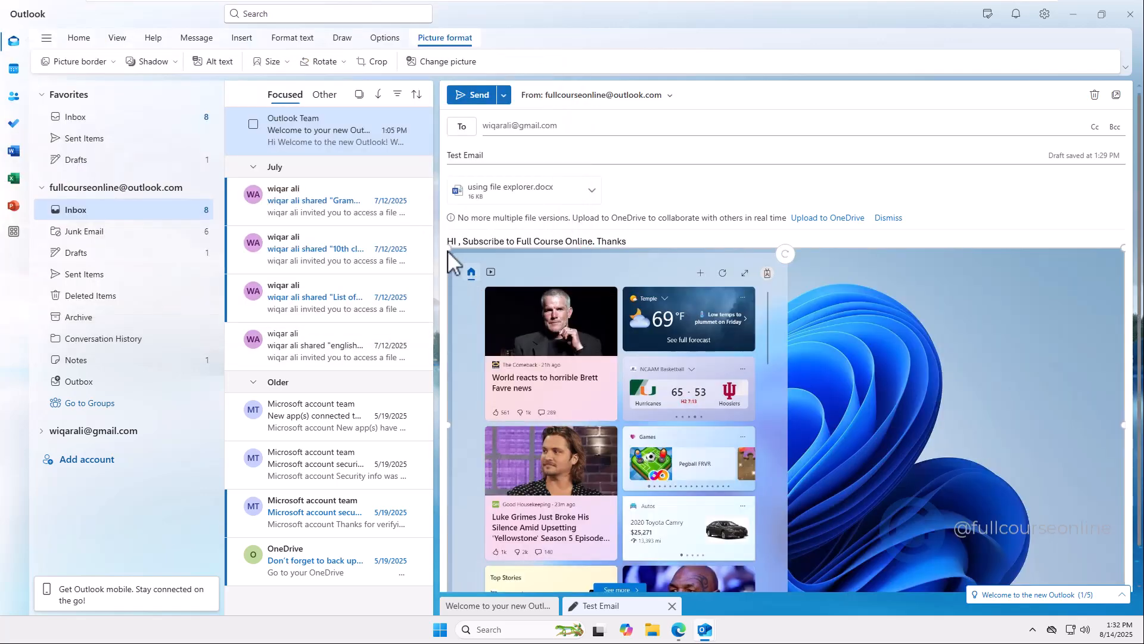
left_click_drag(449, 252, 721, 440)
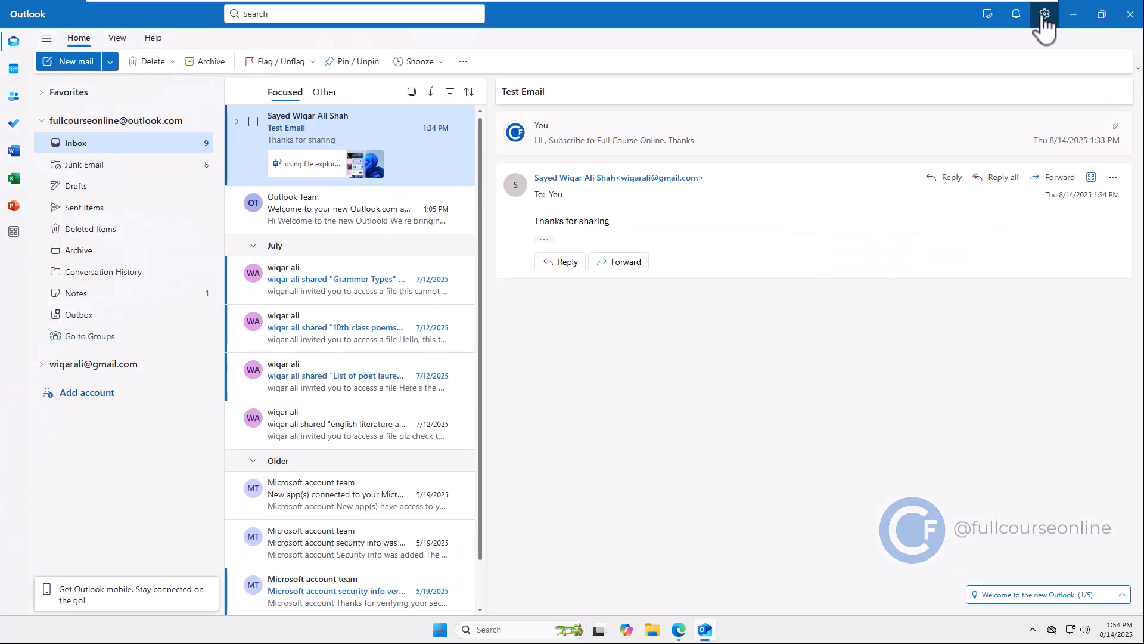
left_click(1044, 17)
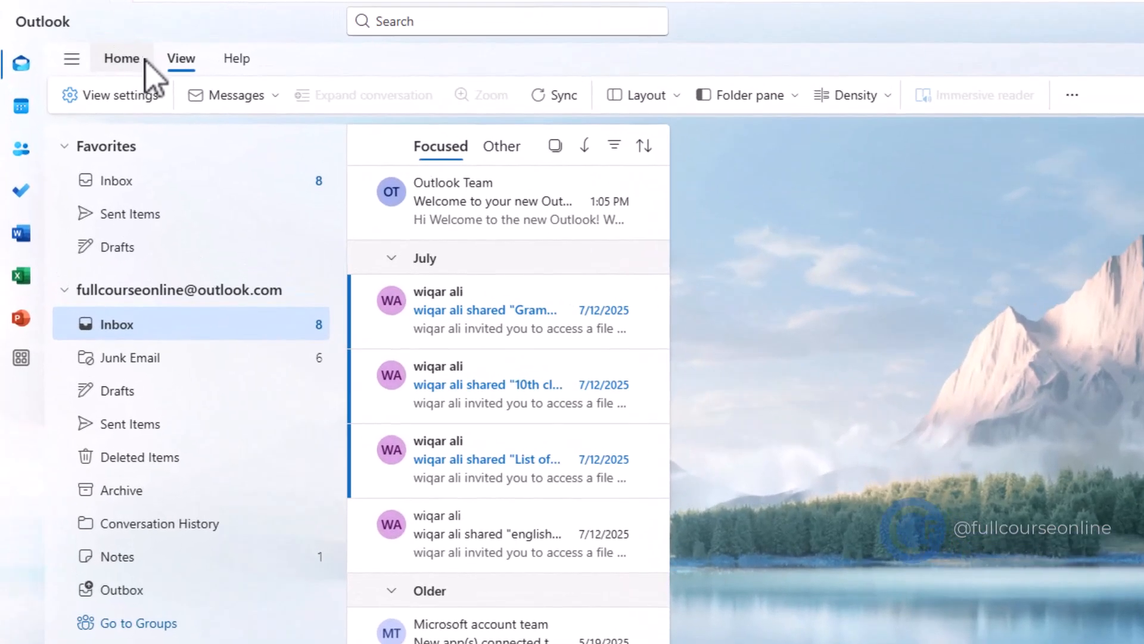
Step: Write a new email to the recipient's Gmail address, subject 'Test Email', body 'HI , Subscribe to Full Course Online. Thanks'
left_click(122, 55)
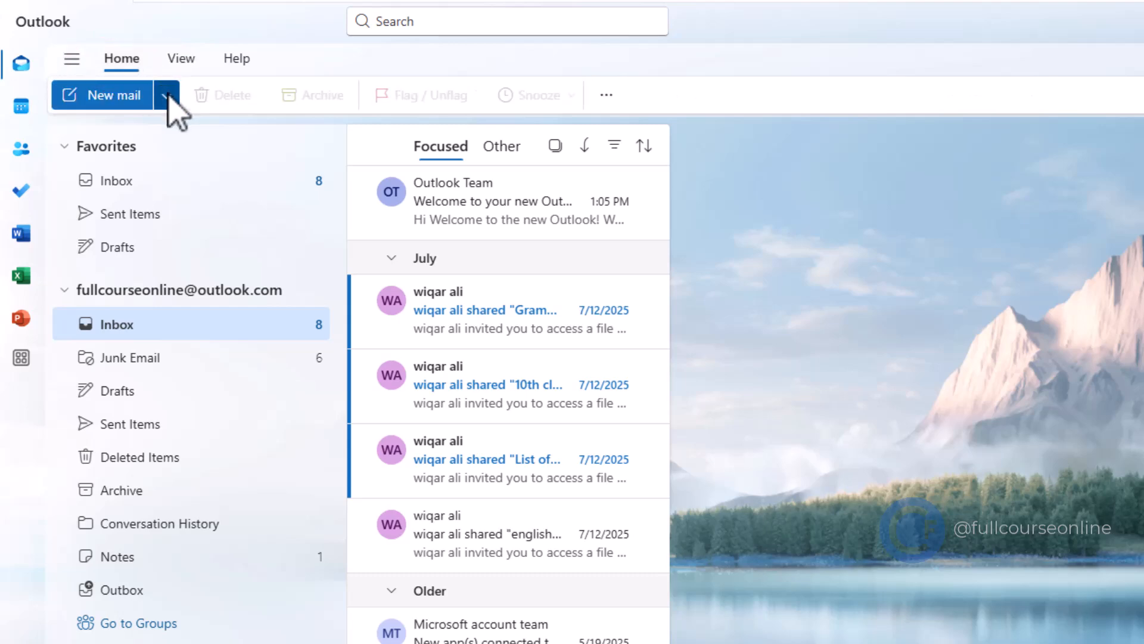
left_click(119, 98)
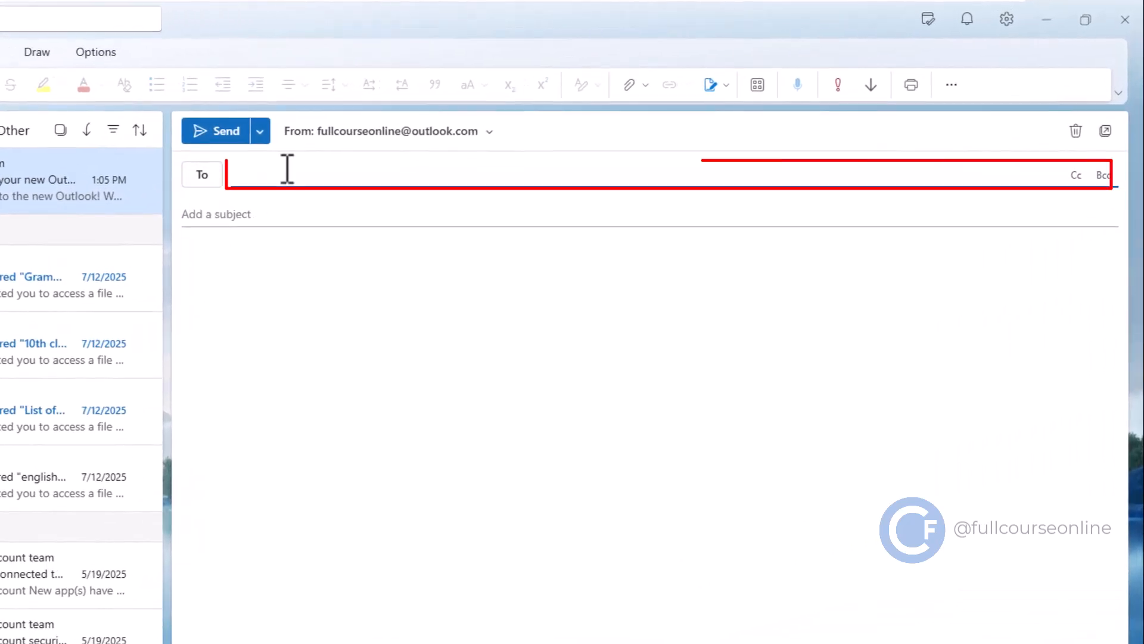
left_click(287, 170)
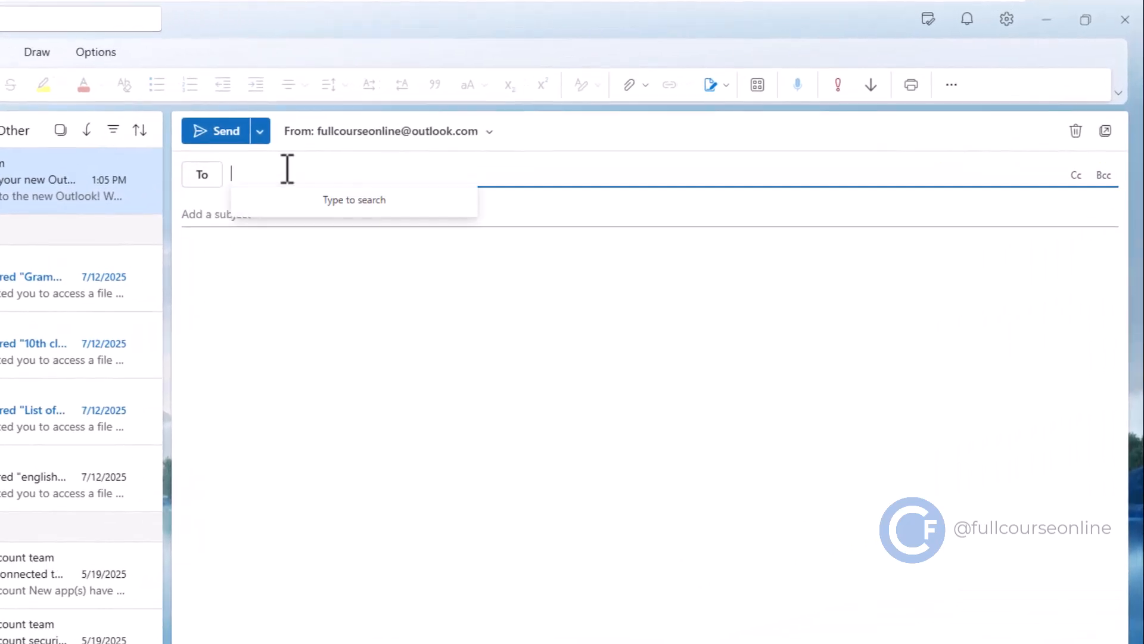
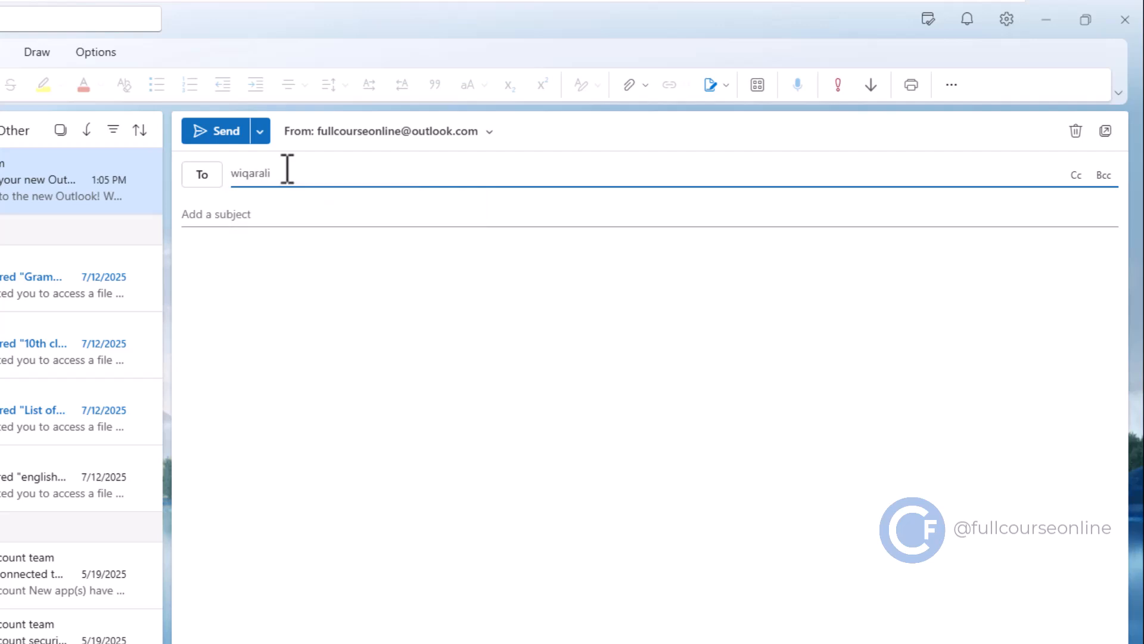
left_click(321, 210)
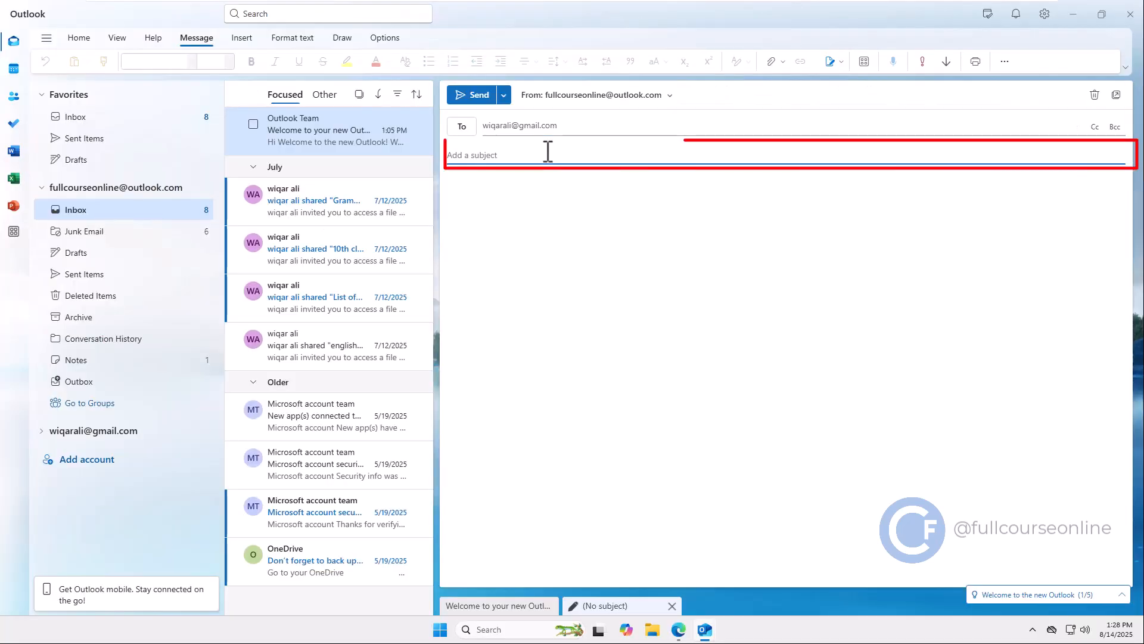
type("TEst")
key("BackSpace")
key("BackSpace")
key("BackSpace")
type("est Email")
left_click(565, 185)
type("HI , Subscribe to Full Course ONline. Thanks")
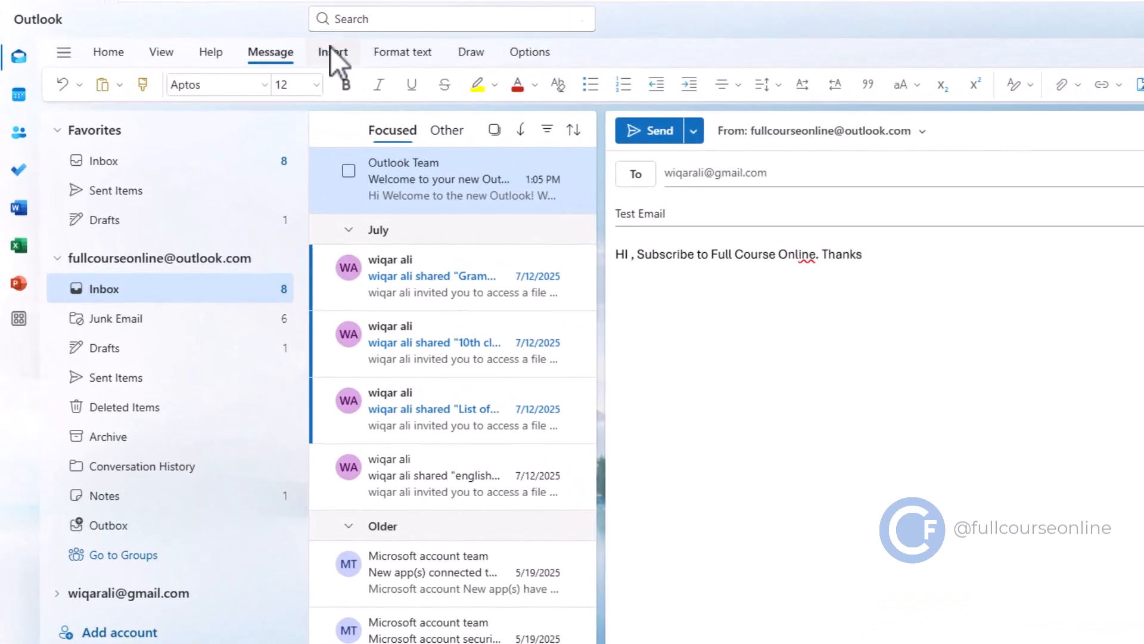
Step: Attach 'using file explorer.docx' from the Data folder to the draft
left_click(332, 53)
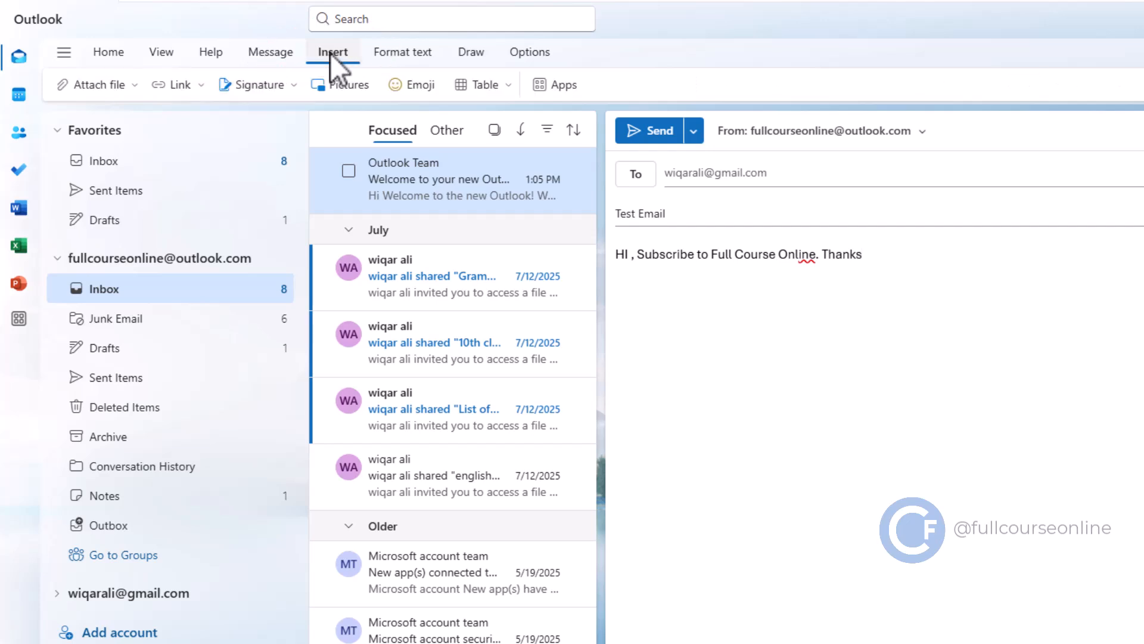
left_click(103, 89)
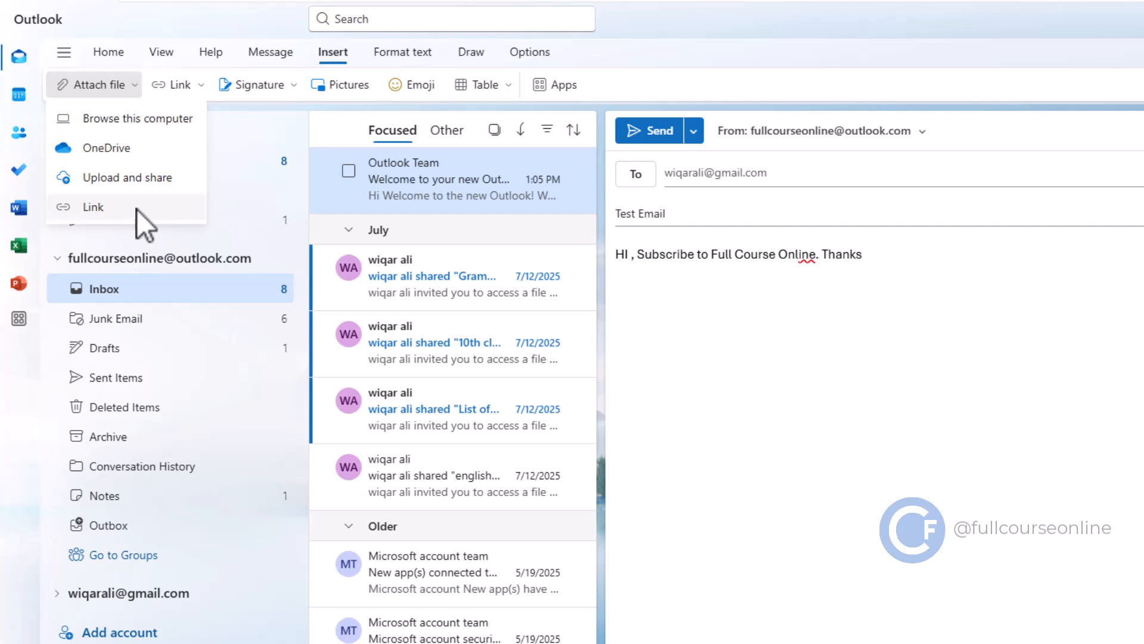
left_click(149, 124)
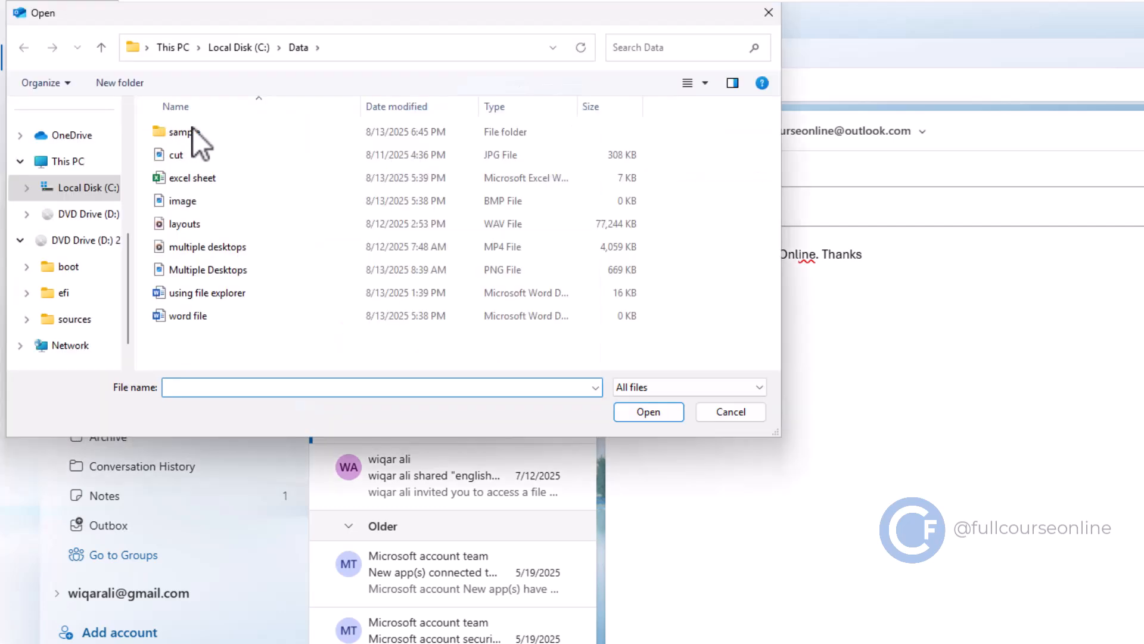
left_click(220, 292)
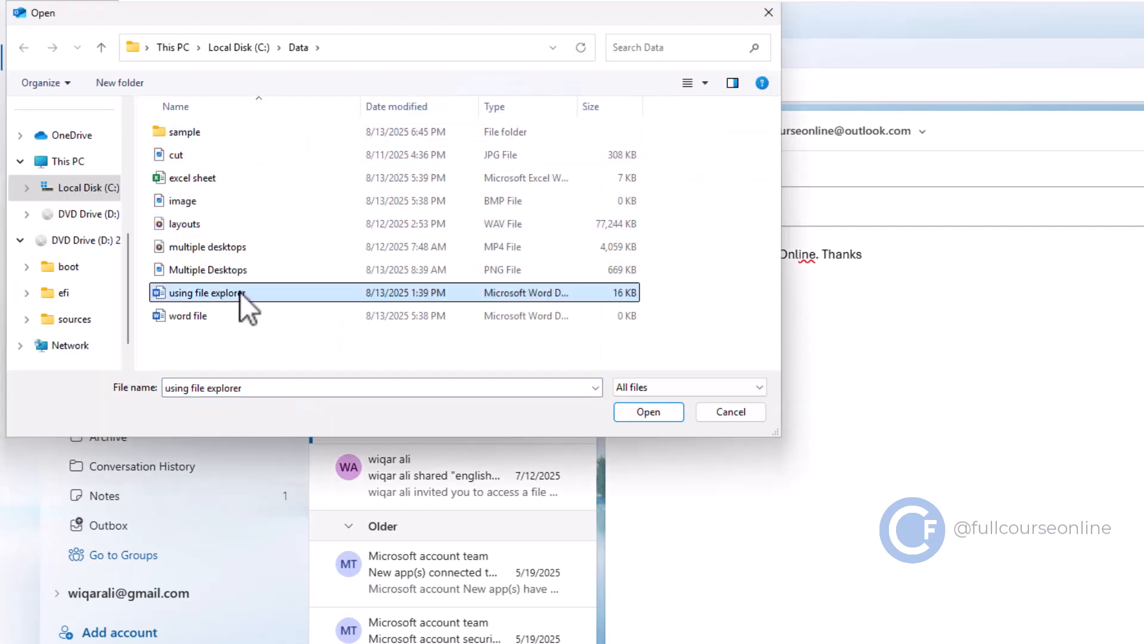
left_click(638, 411)
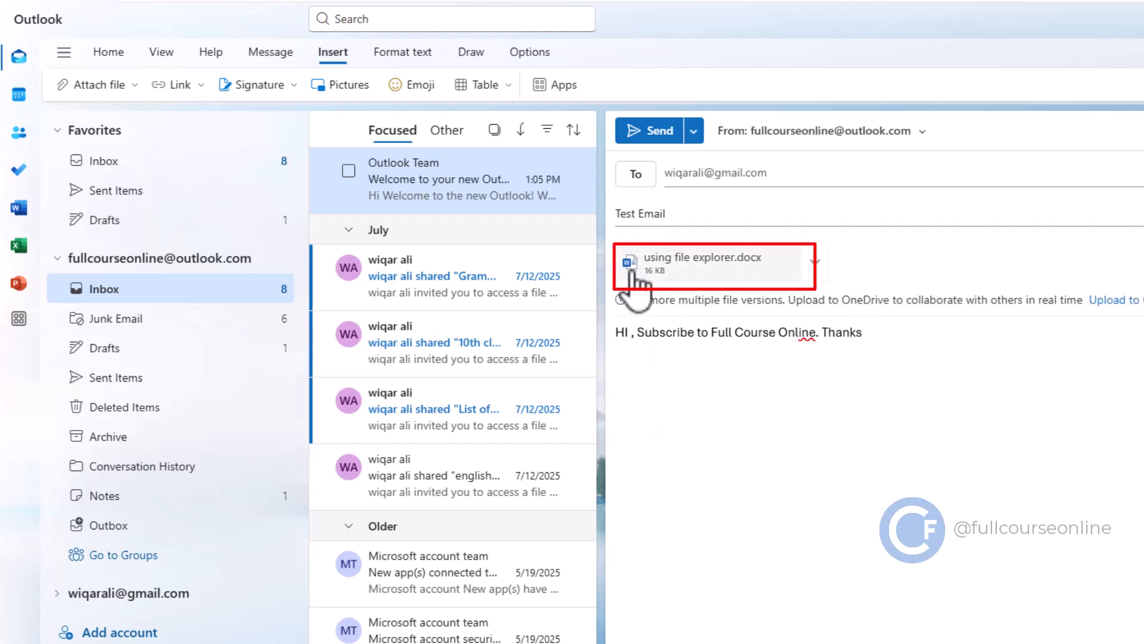
left_click(814, 269)
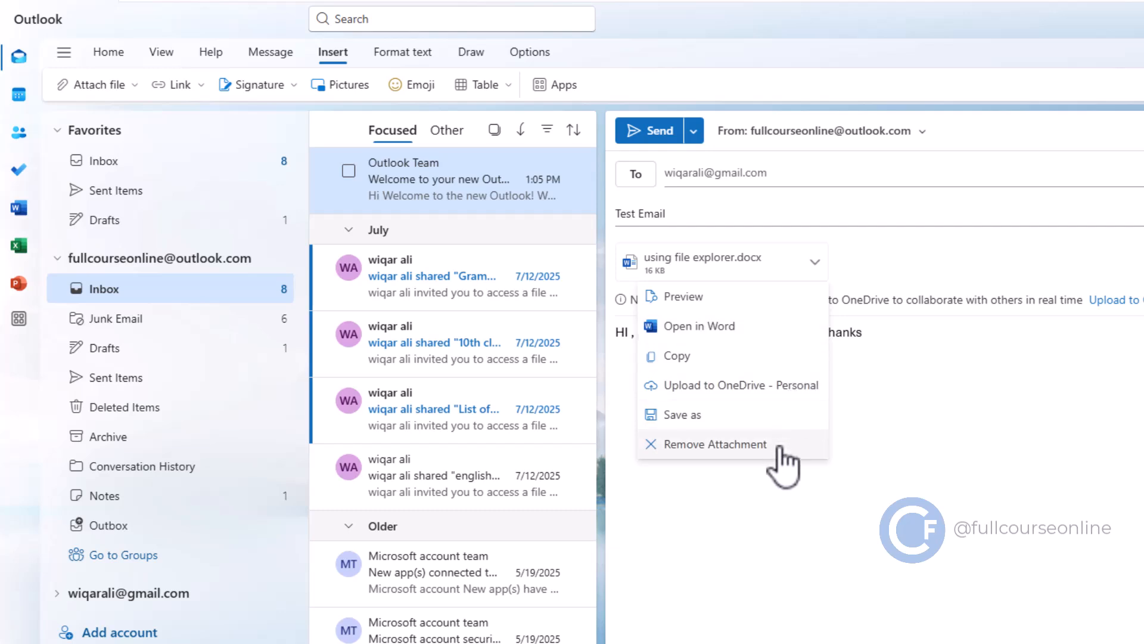
Step: Insert the cut picture into the body after 'Thanks'
left_click(888, 435)
left_click(770, 365)
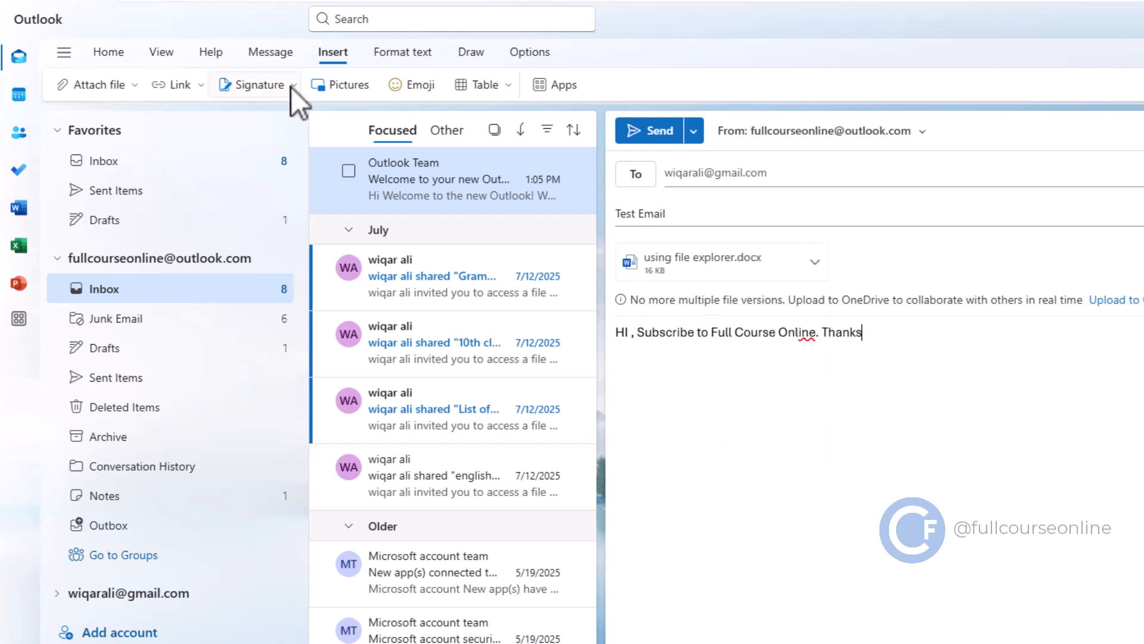
left_click(342, 87)
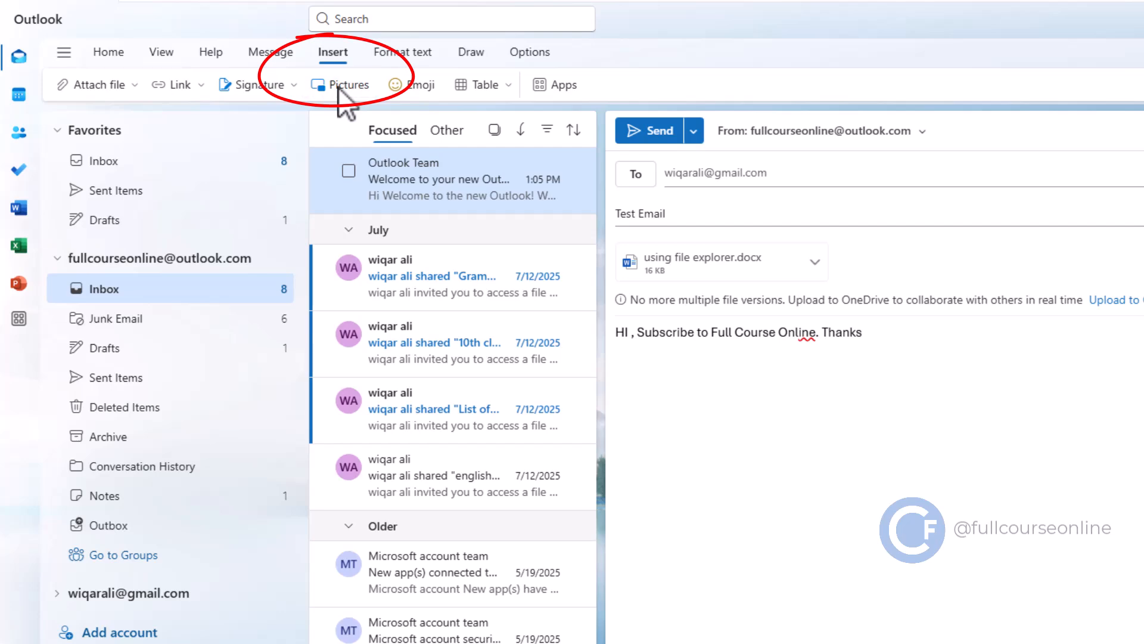
left_click(289, 164)
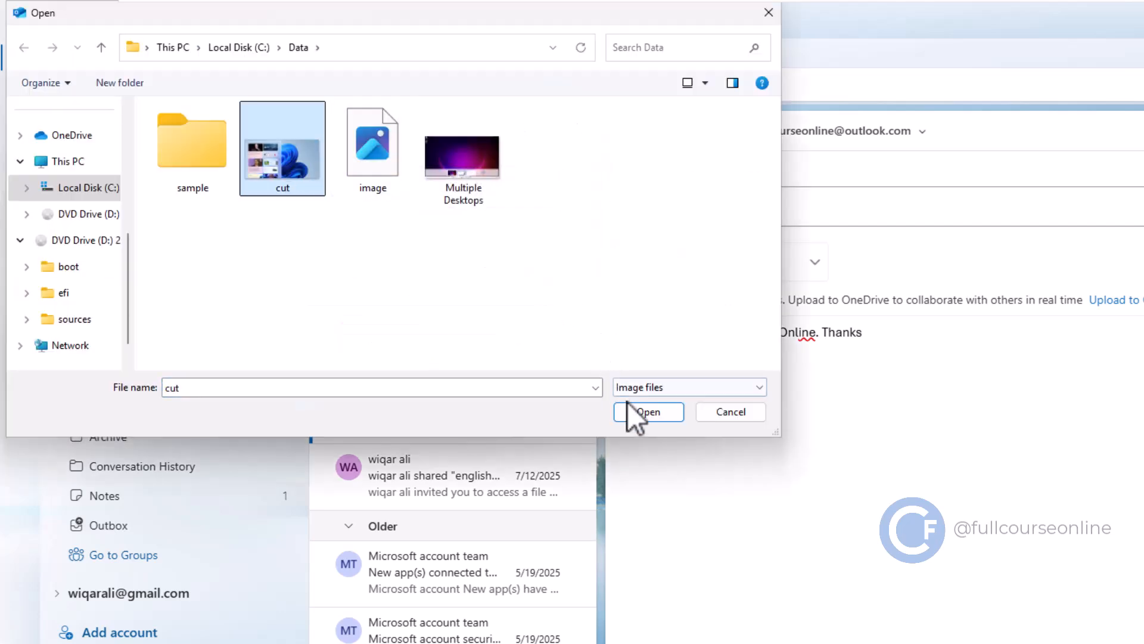
left_click(638, 412)
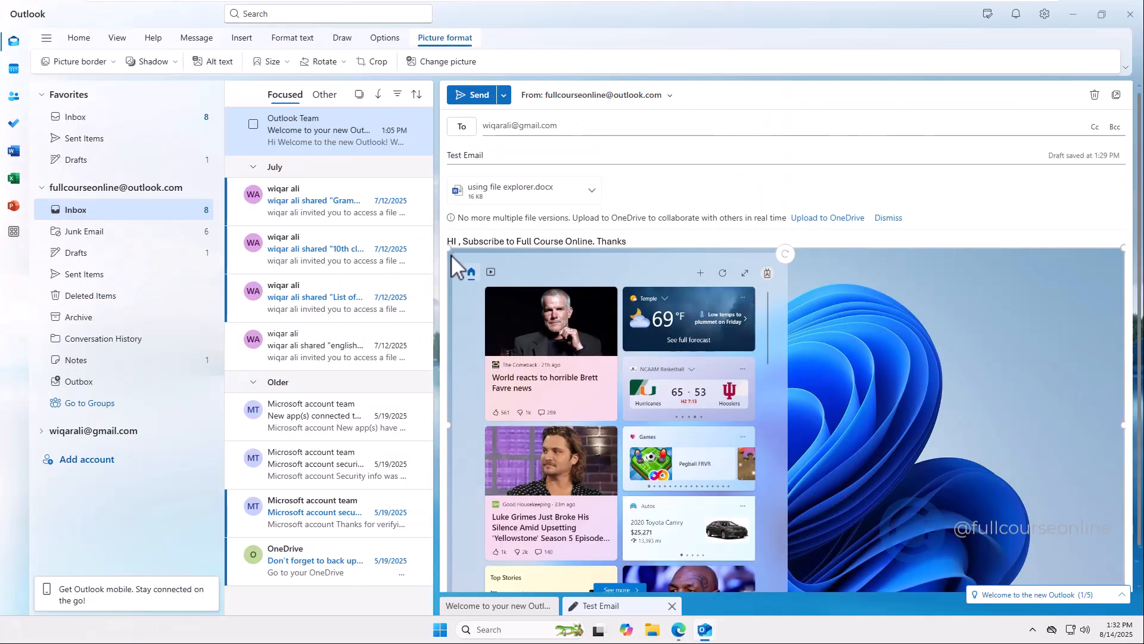
Step: Shrink the inserted picture proportionally and send the Test Email
left_click_drag(450, 249, 525, 330)
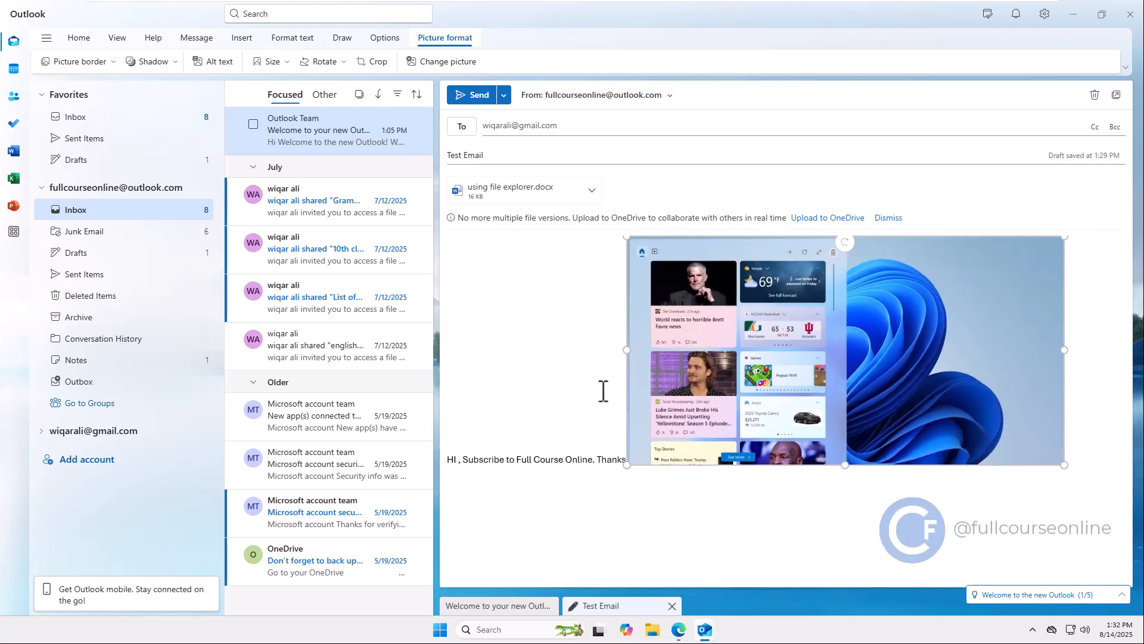
left_click(592, 380)
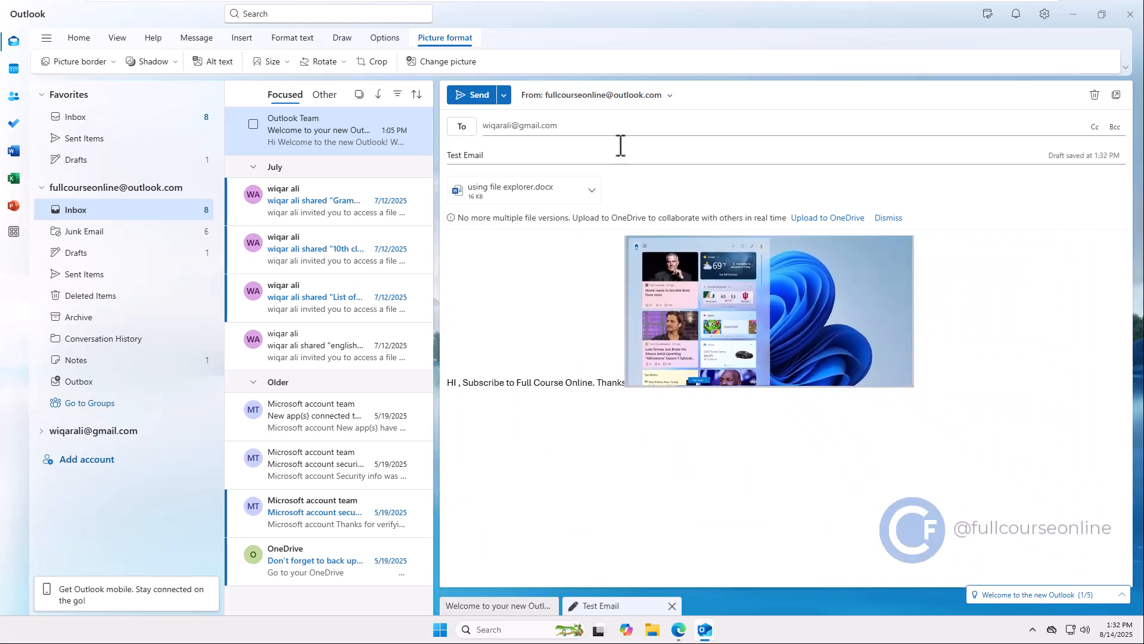
left_click(475, 99)
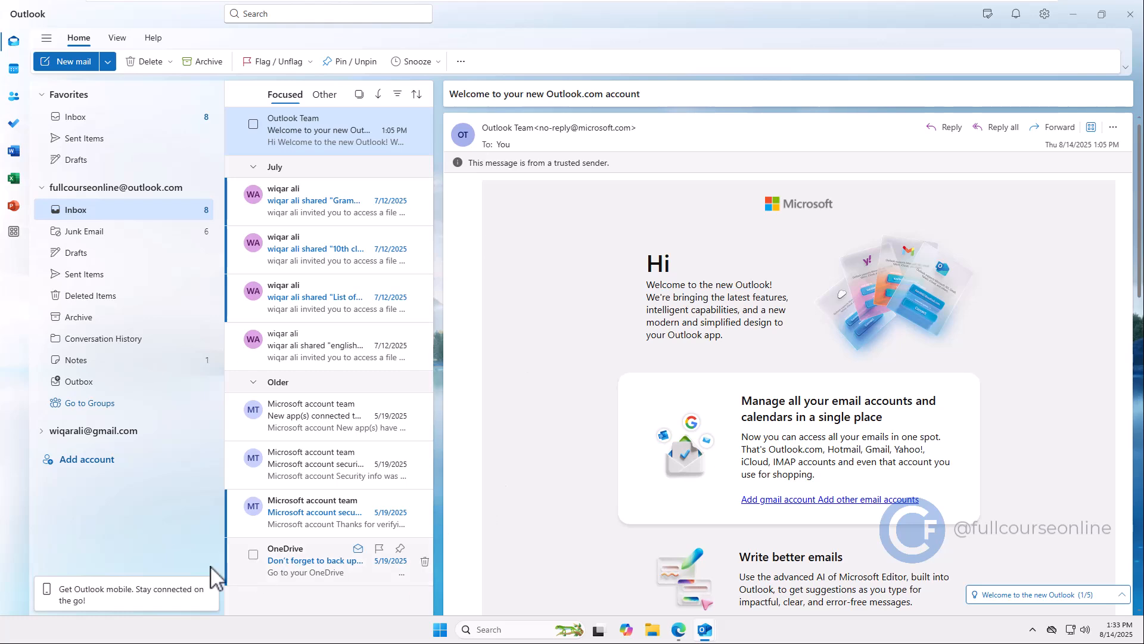
Step: Open the Test Email in the Gmail account's Inbox, with a wider message list
left_click(41, 433)
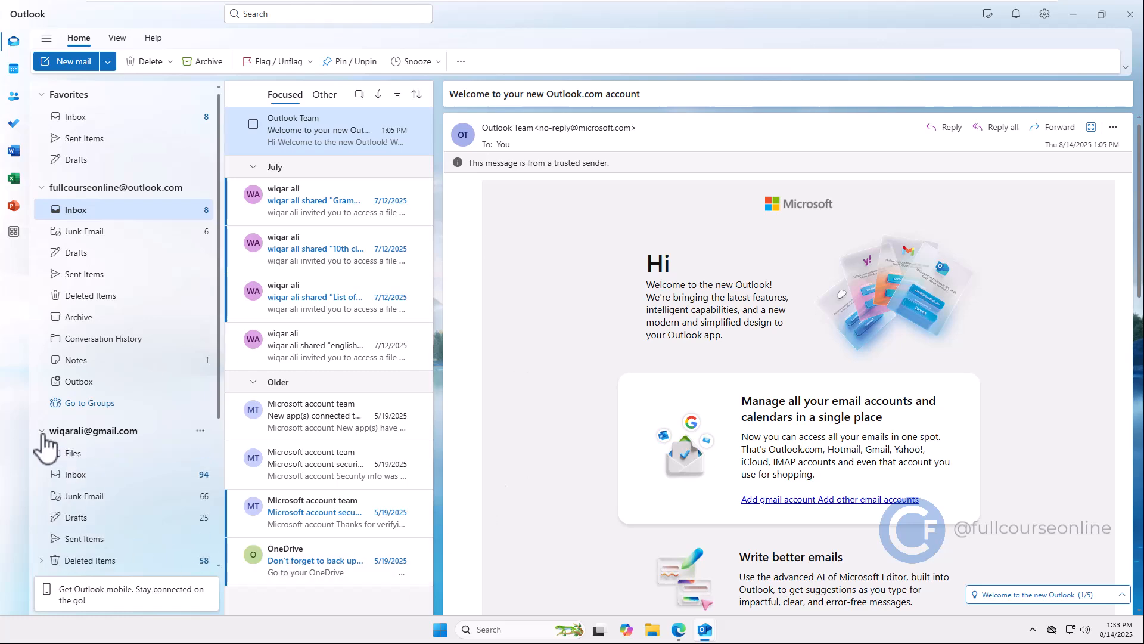
left_click(71, 474)
left_click_drag(435, 141, 485, 149)
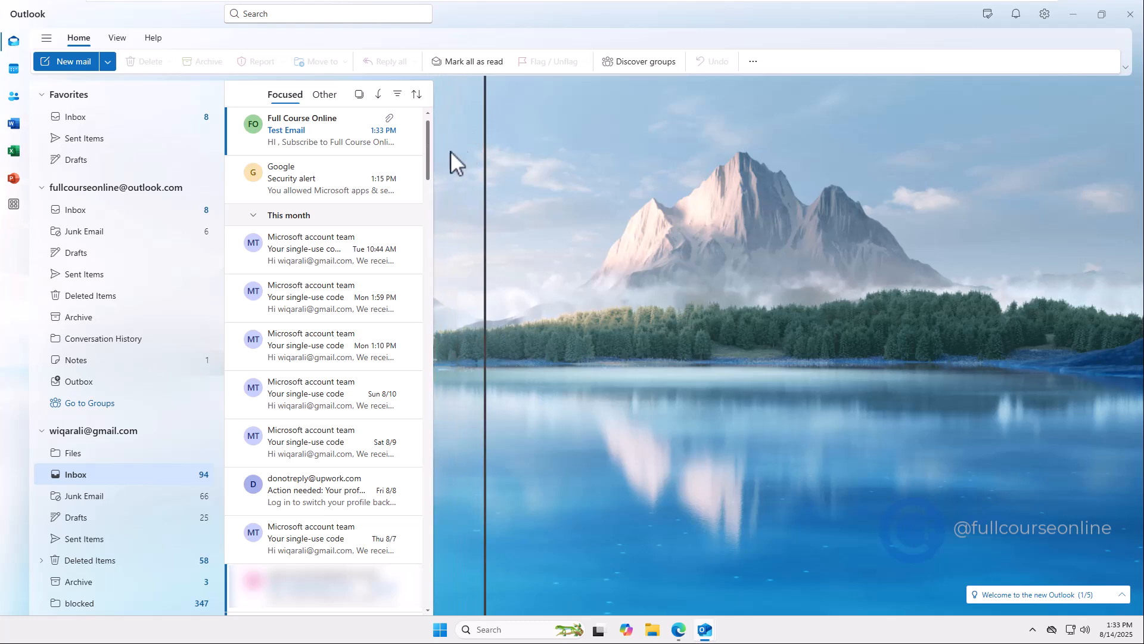
left_click(332, 152)
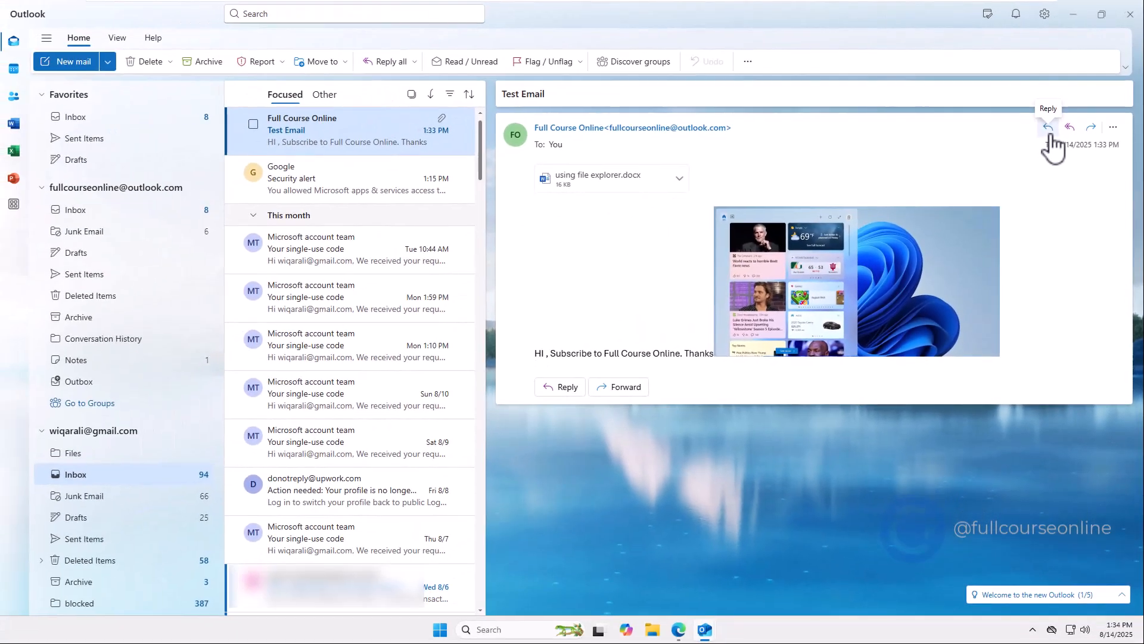
Step: Send the 'Thanks for sharing' reply and view it in the Outlook.com Inbox thread
left_click(1048, 127)
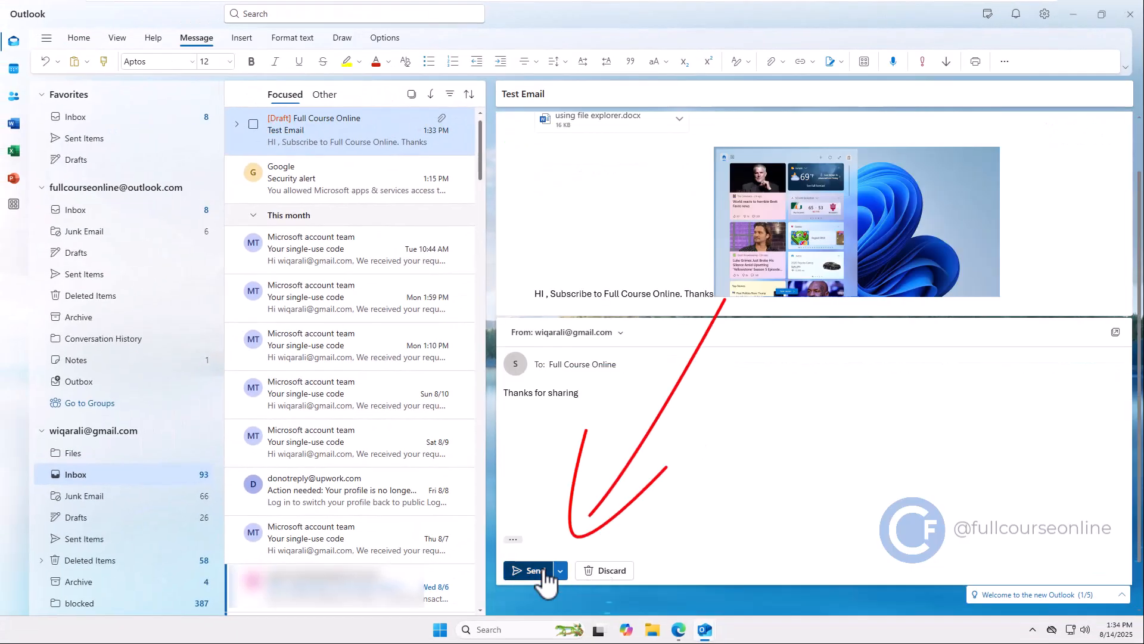
left_click(542, 571)
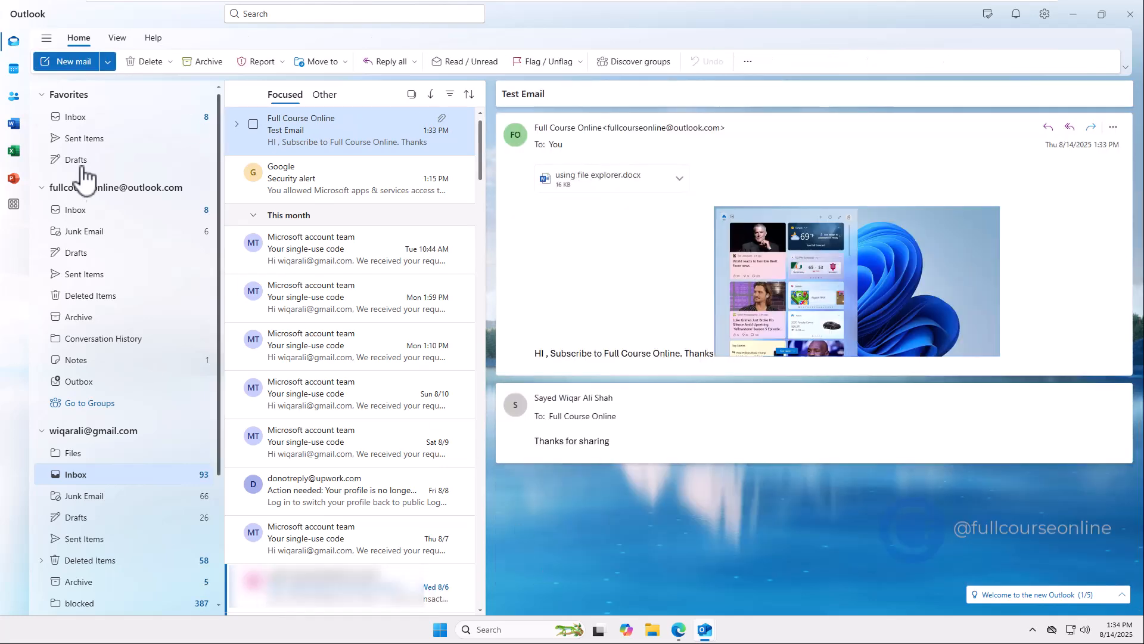
left_click(70, 211)
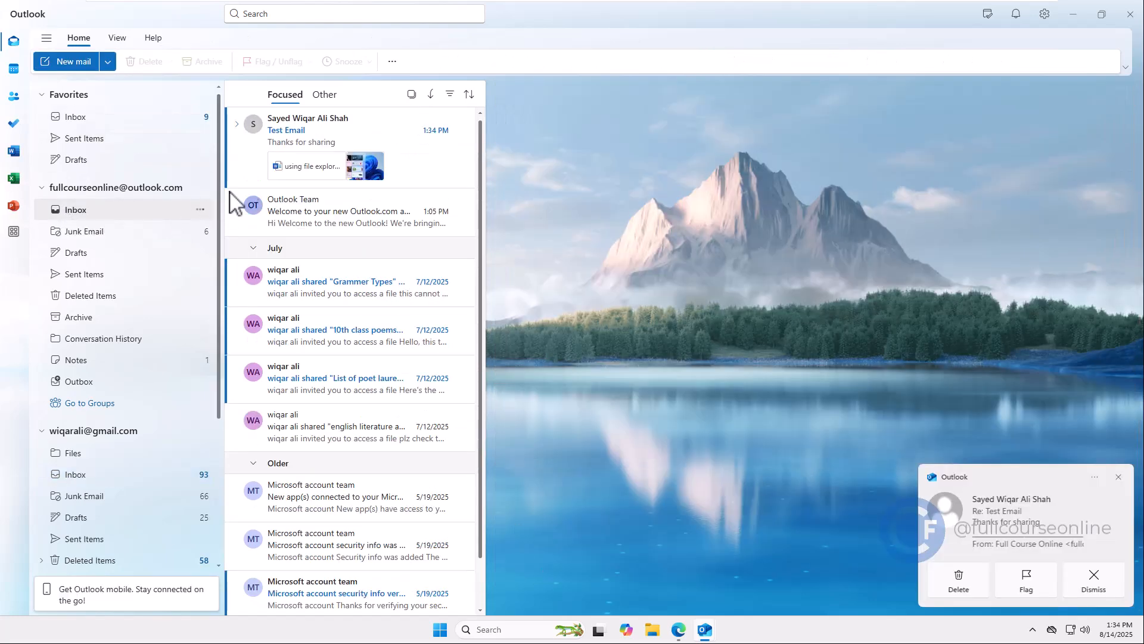
left_click(395, 154)
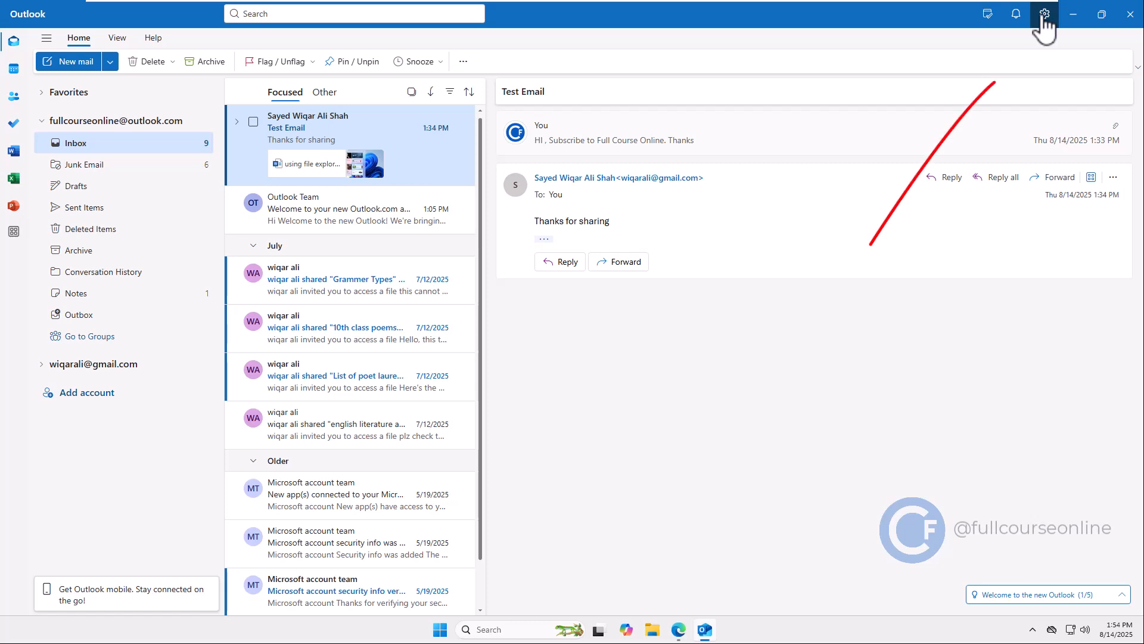
Step: Save a signature named FCO with text 'Thank You / Full Course Online' for the Outlook.com account
left_click(1044, 14)
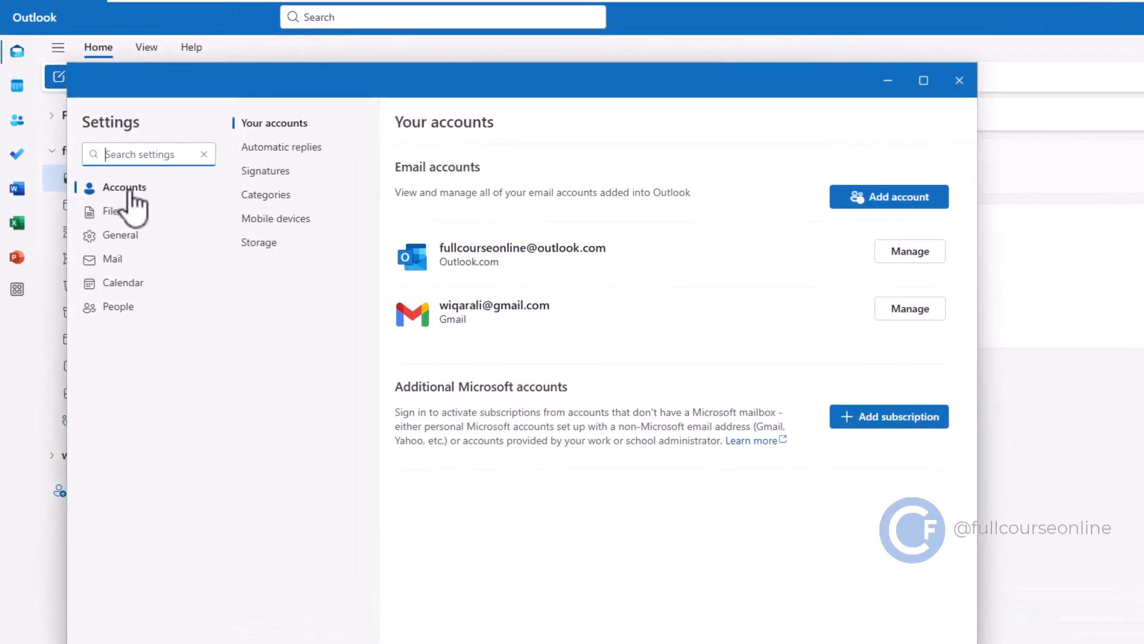
left_click(266, 171)
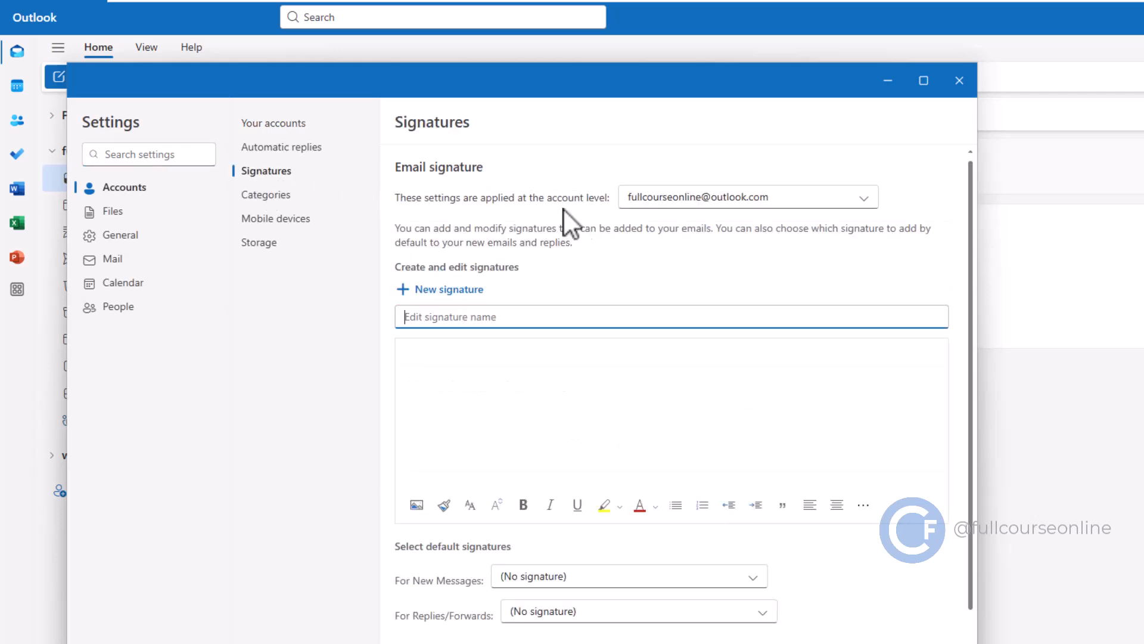
left_click(865, 197)
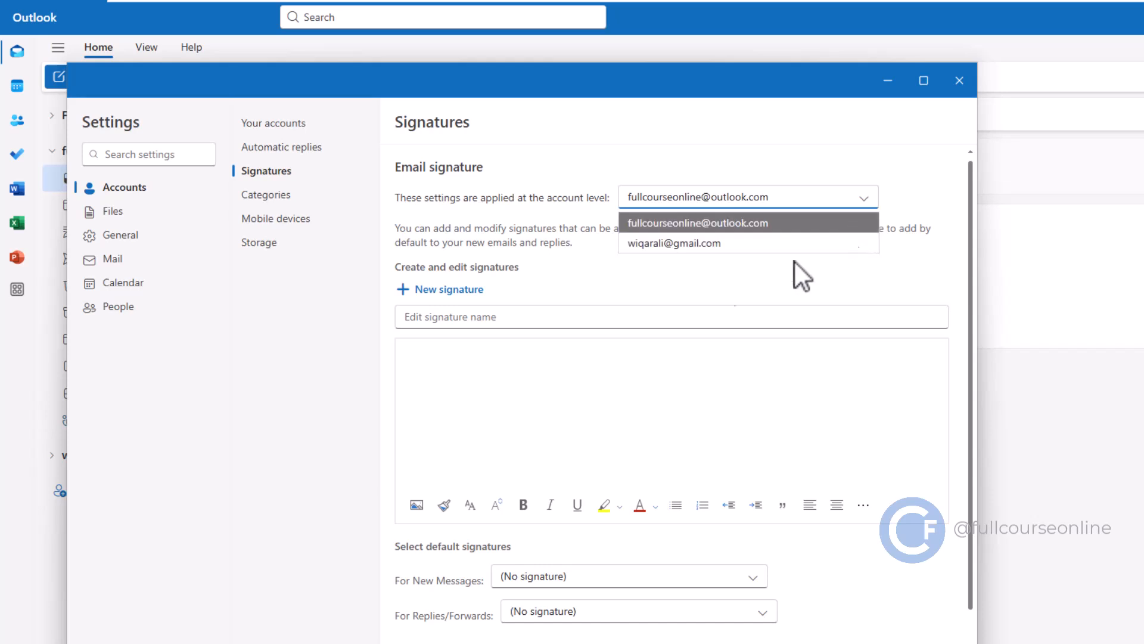
left_click(526, 284)
left_click(454, 316)
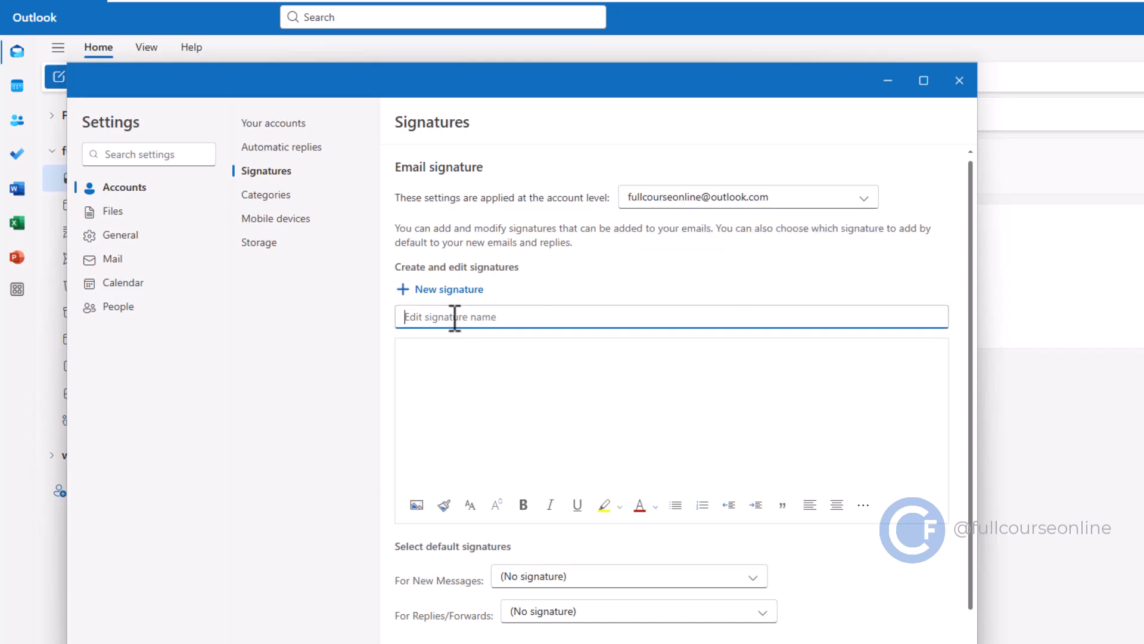
type("FCO")
left_click(447, 350)
type("Thank You Full Course Online")
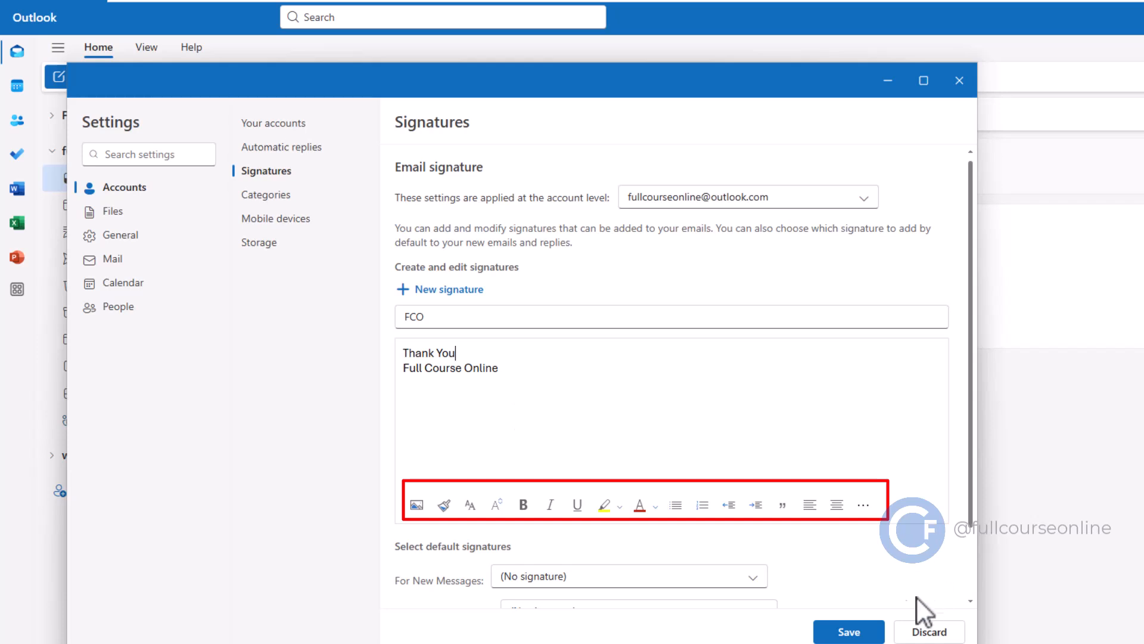
left_click(858, 631)
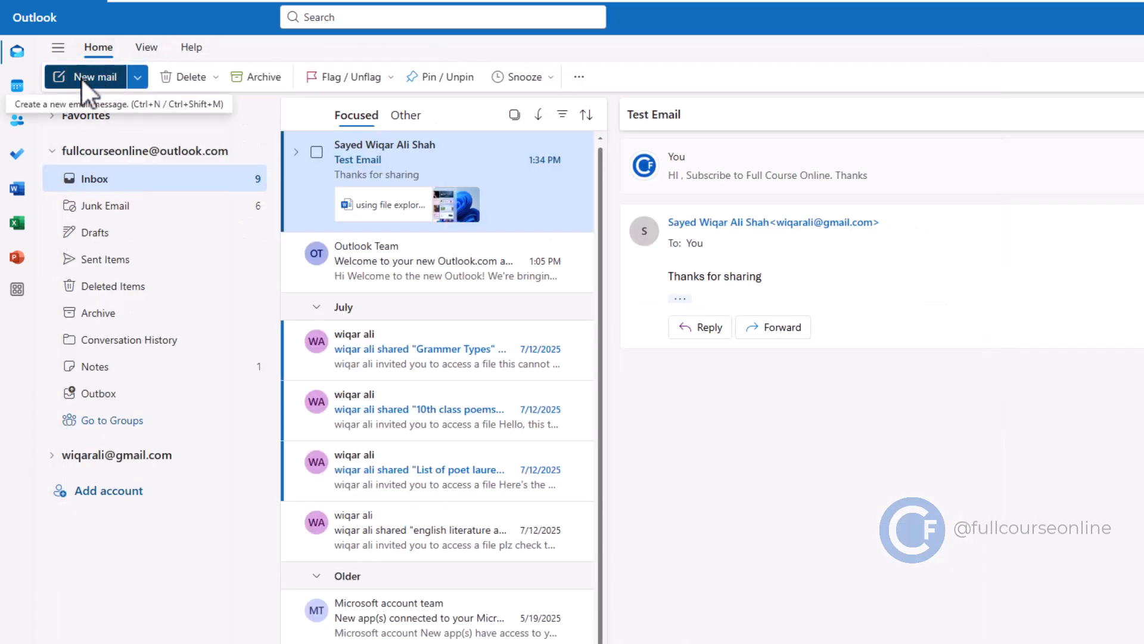
Step: Send a 'Signature Test' email to the Gmail account with the FCO signature inserted
left_click(81, 77)
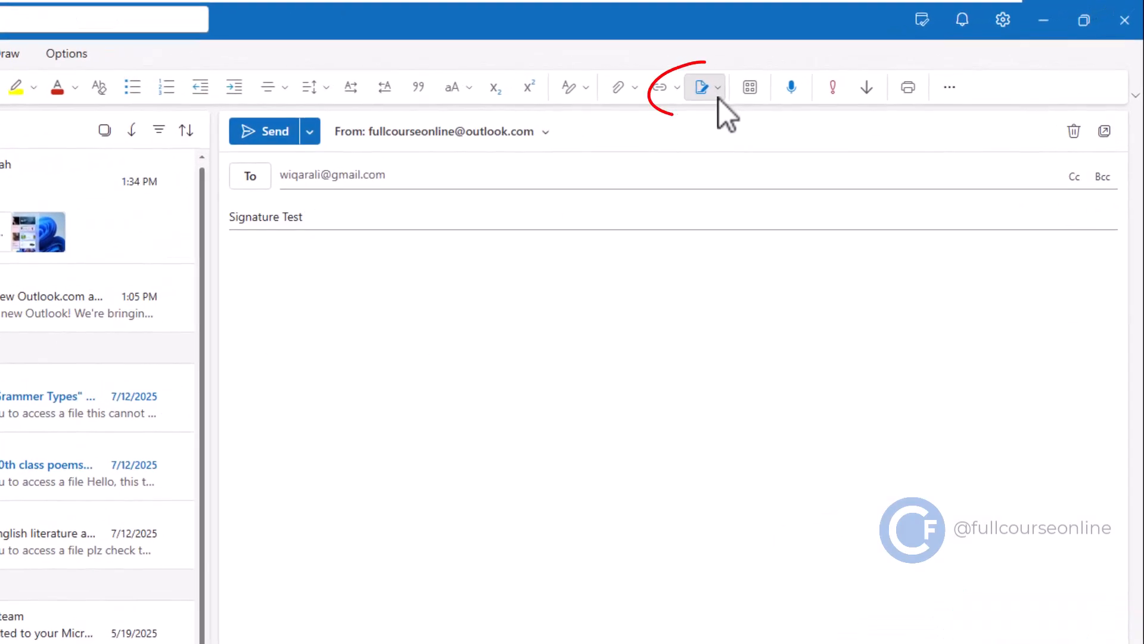
left_click(718, 96)
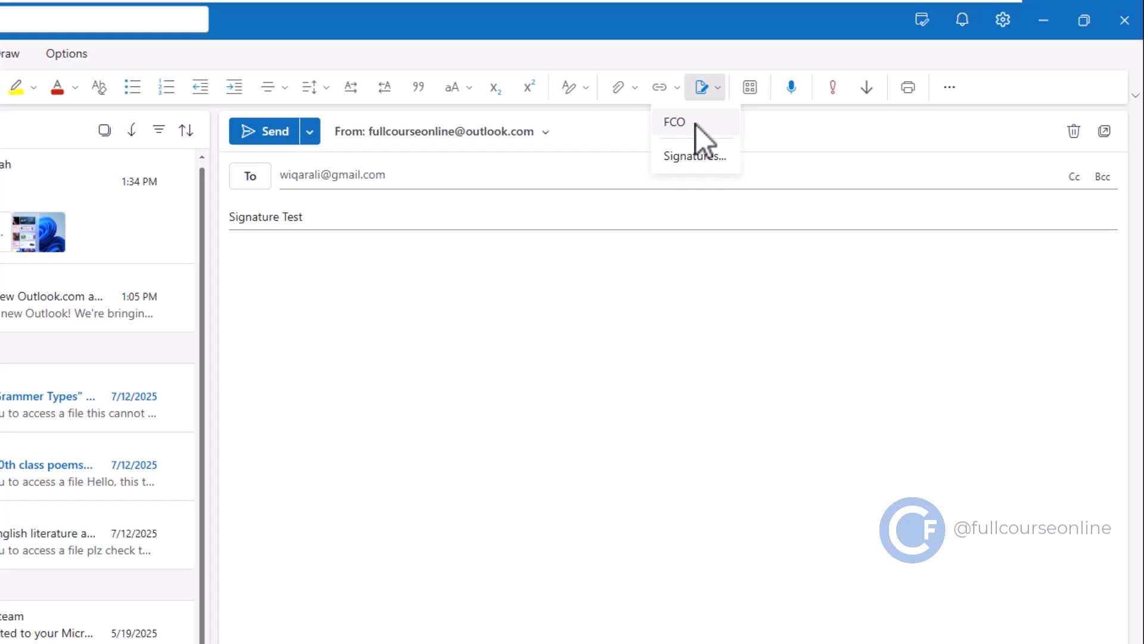
left_click(697, 124)
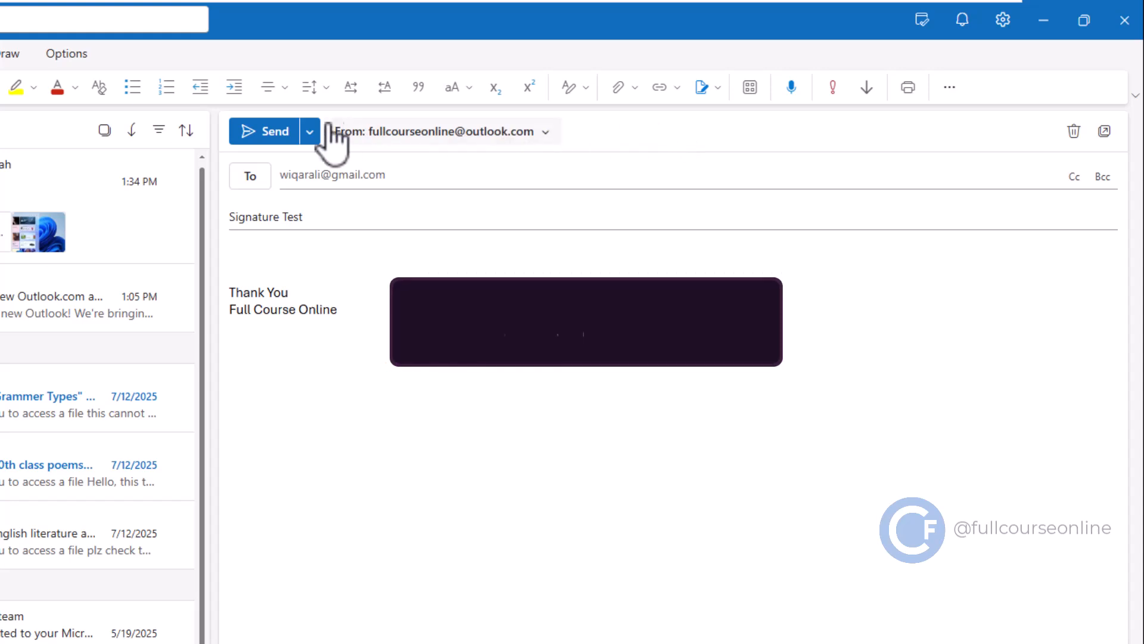
left_click(266, 132)
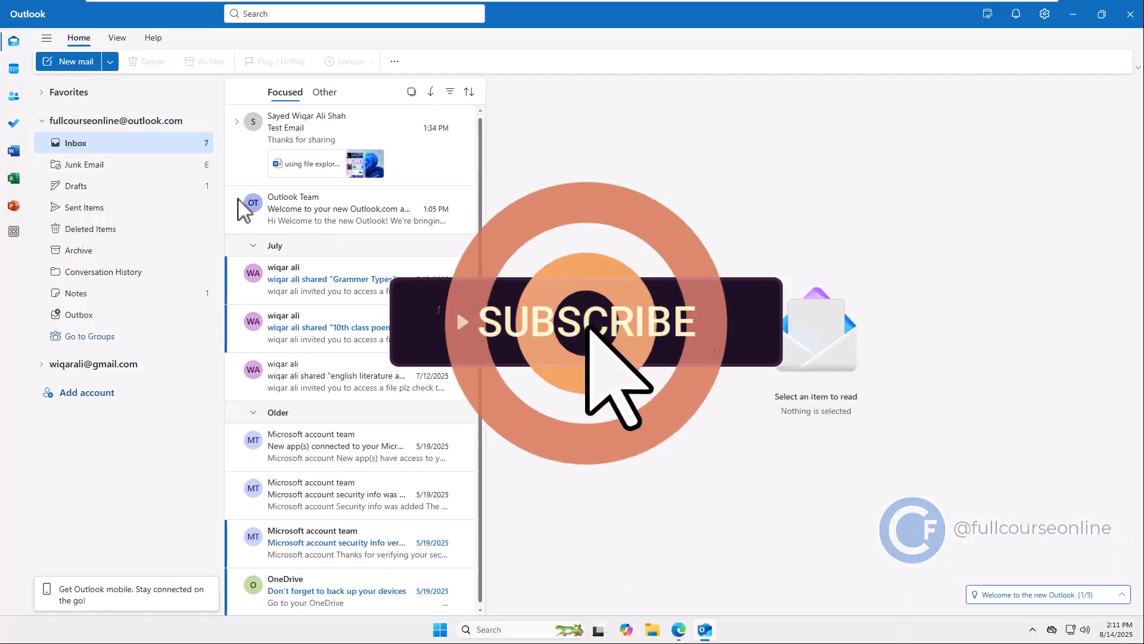
Step: Open the received Signature Test email in the Gmail Inbox to check the FCO signature
left_click(65, 364)
left_click(76, 408)
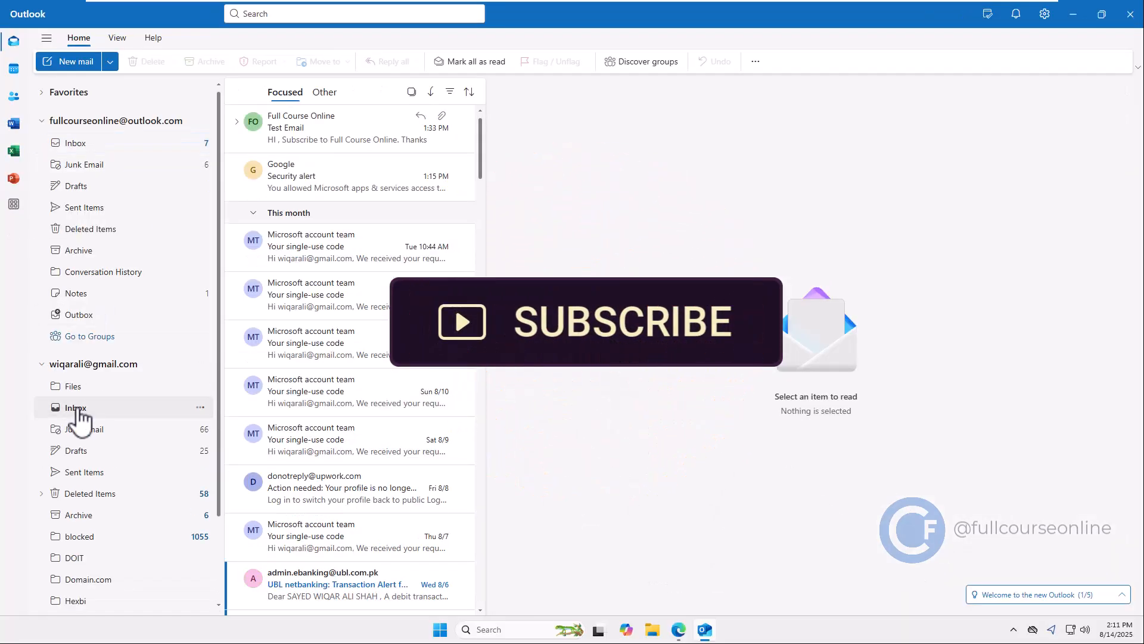
left_click(304, 126)
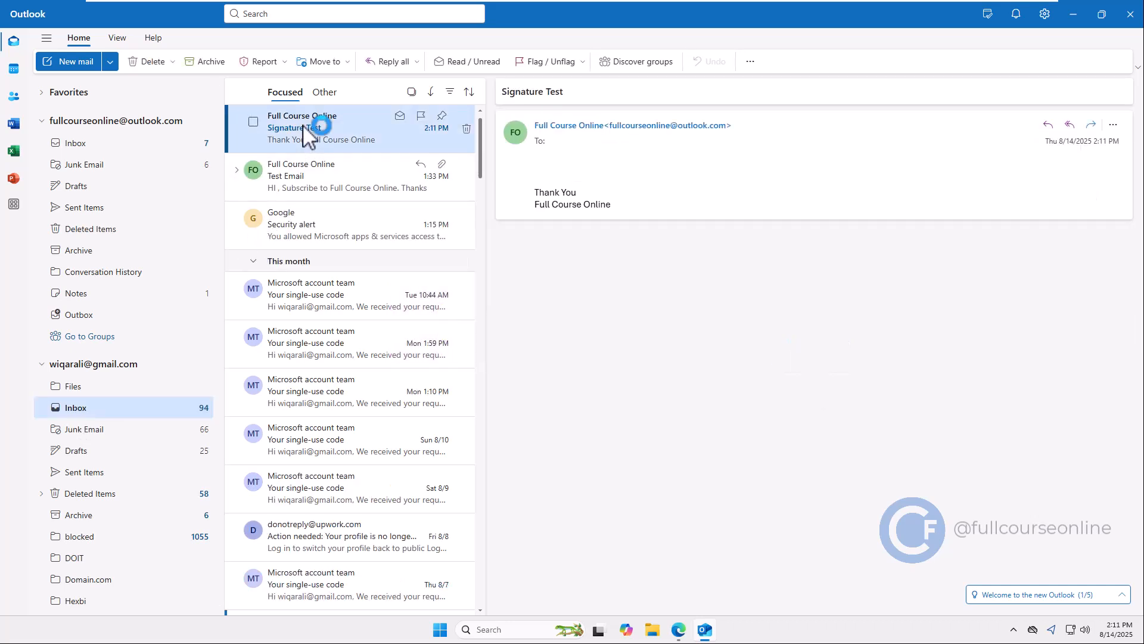